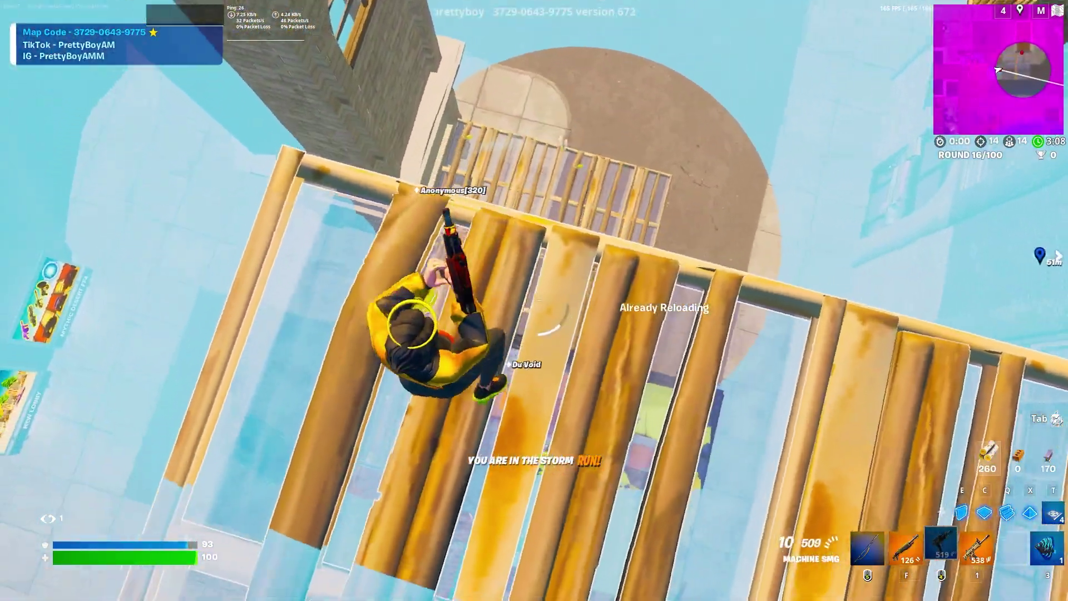
Step: Swap between the floor trap and pump shotgun to eliminate the opponent in the build fight
{"action": "key", "text": "t"}
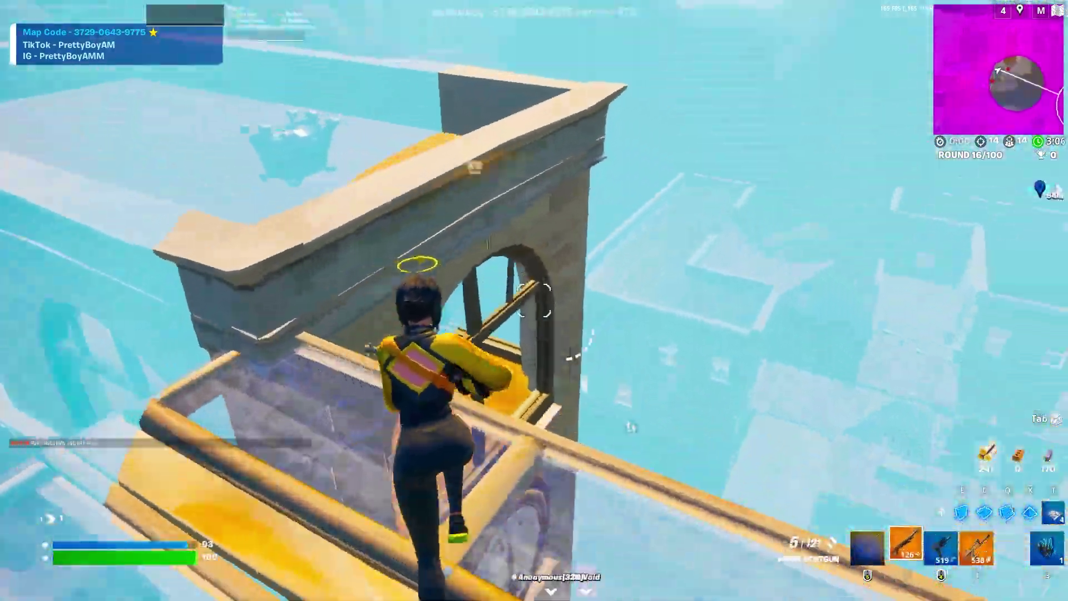
{"action": "key", "text": "f"}
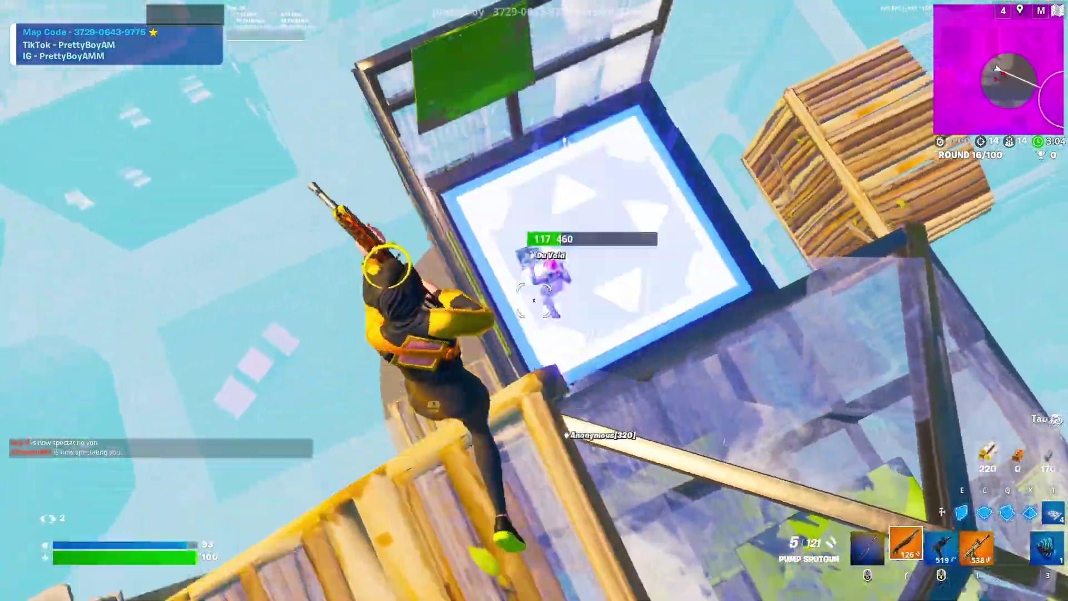
{"action": "left_click", "coordinate": [534, 301]}
{"action": "key", "text": "t"}
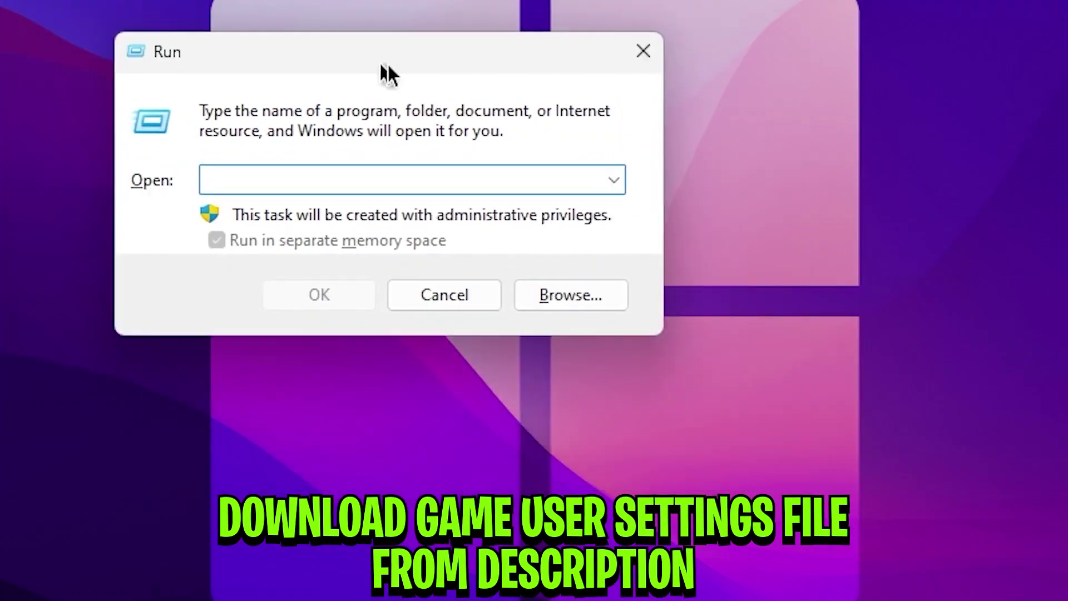
Step: Run %localappdata% from the Run dialog to open the AppData Local folder
{"action": "mouse_move", "coordinate": [382, 66]}
{"action": "left_mouse_down"}
{"action": "mouse_move", "coordinate": [587, 81]}
{"action": "mouse_move", "coordinate": [544, 99]}
{"action": "left_mouse_up"}
{"action": "type", "text": "%localappdata%"}
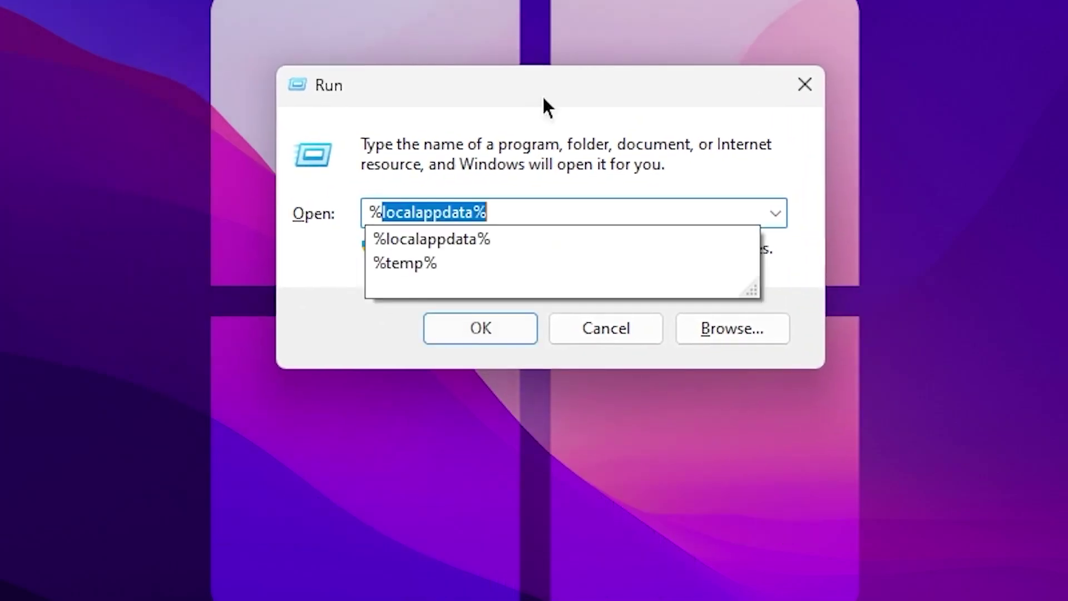
{"action": "key", "text": "End"}
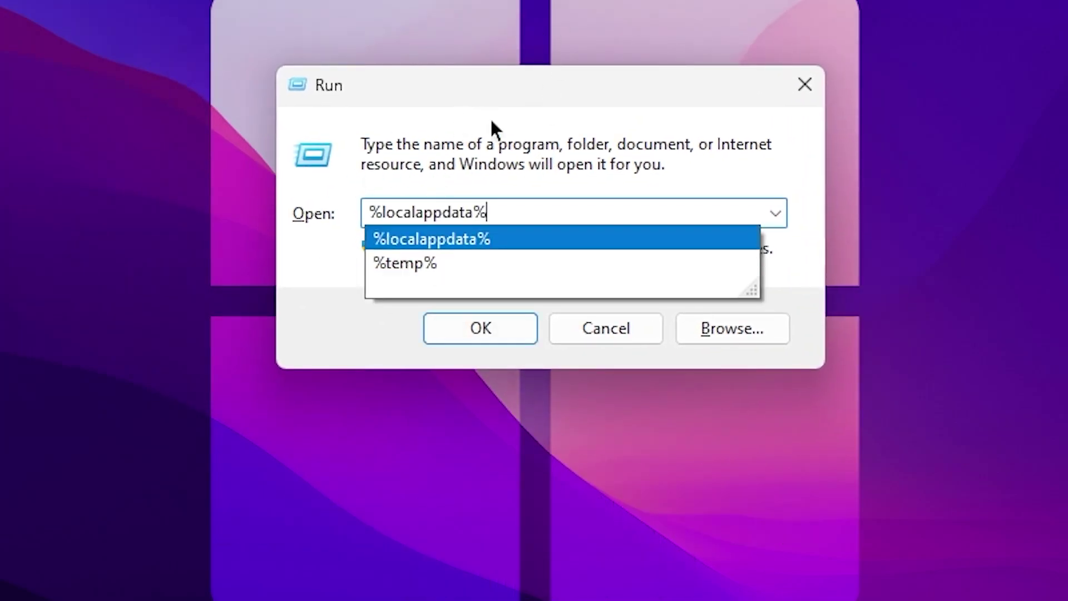
{"action": "left_click", "coordinate": [505, 334]}
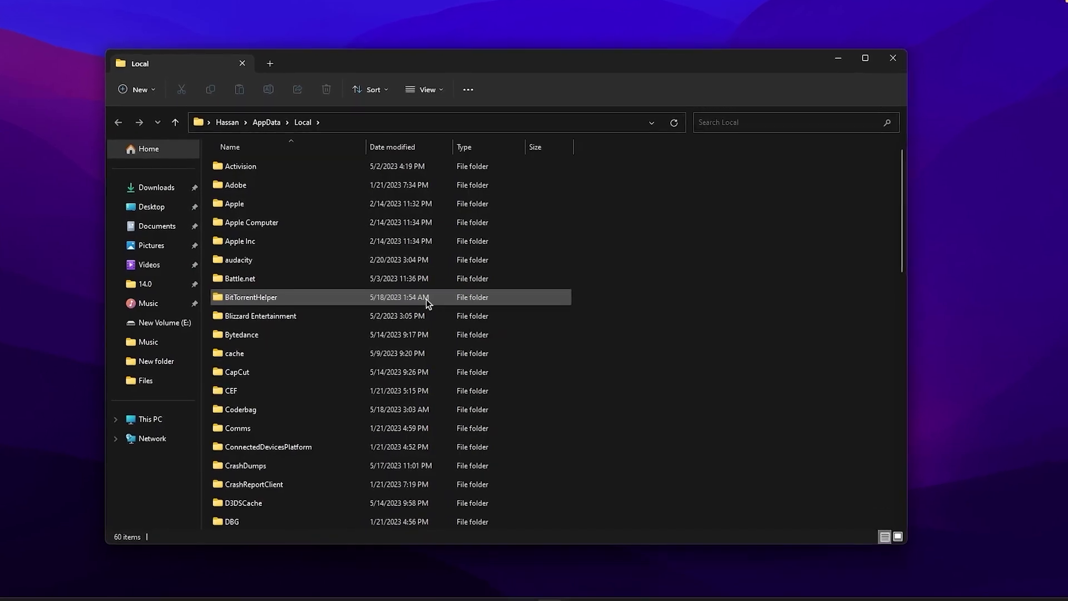
Step: Navigate into FortniteGame > Saved > Config > WindowsClient
{"action": "scroll", "coordinate": [352, 272], "scroll_direction": "down", "scroll_amount": 4}
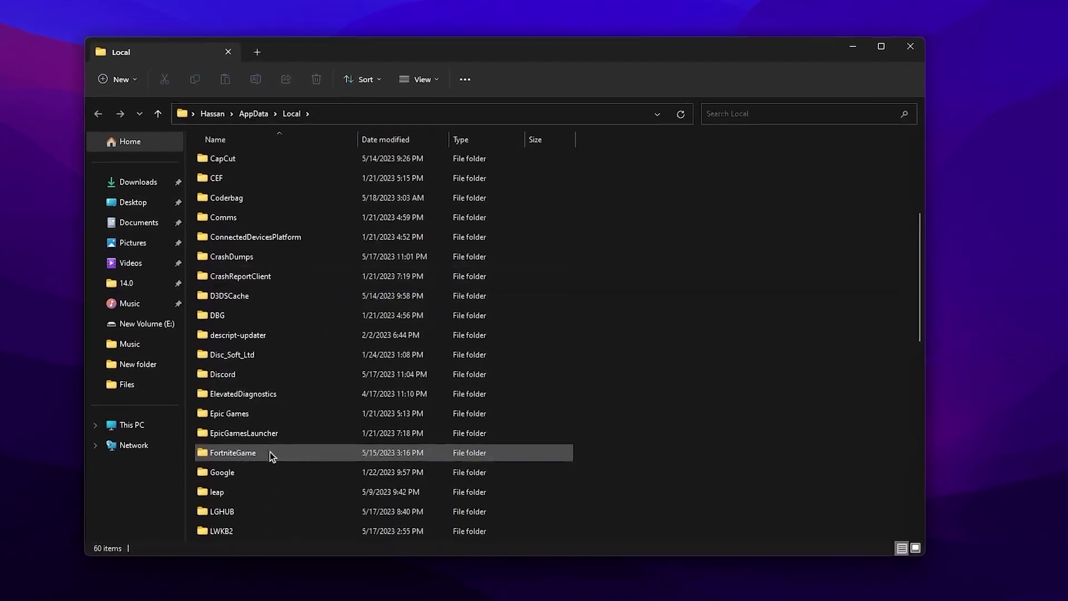
{"action": "double_click", "coordinate": [252, 454]}
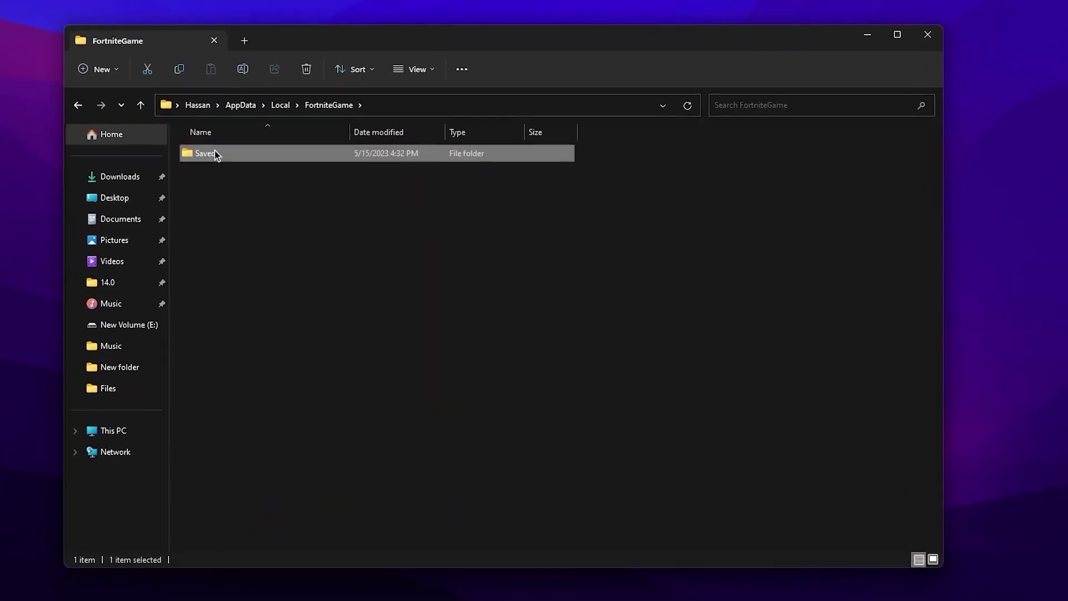
{"action": "double_click", "coordinate": [214, 155]}
{"action": "double_click", "coordinate": [201, 177]}
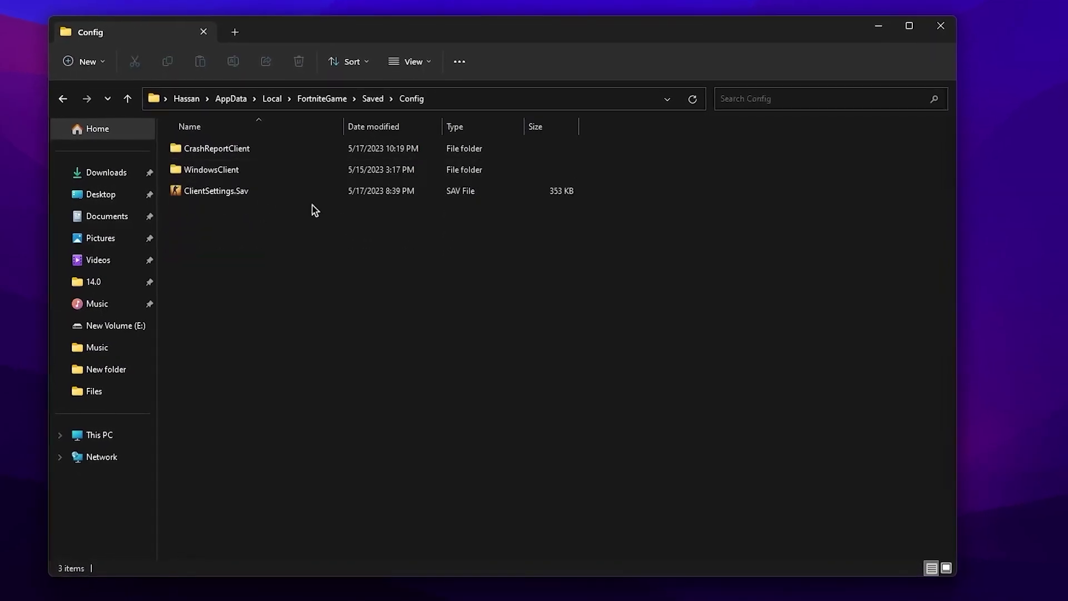
{"action": "double_click", "coordinate": [210, 174]}
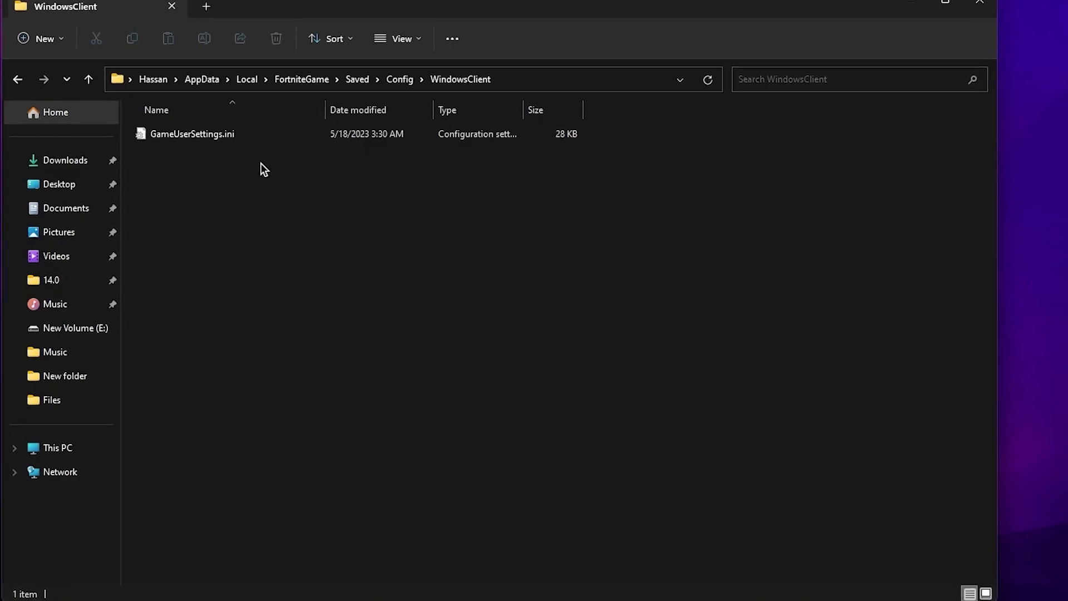
Step: Check GameUserSettings.ini's Properties to confirm it isn't read-only
{"action": "right_click", "coordinate": [164, 133]}
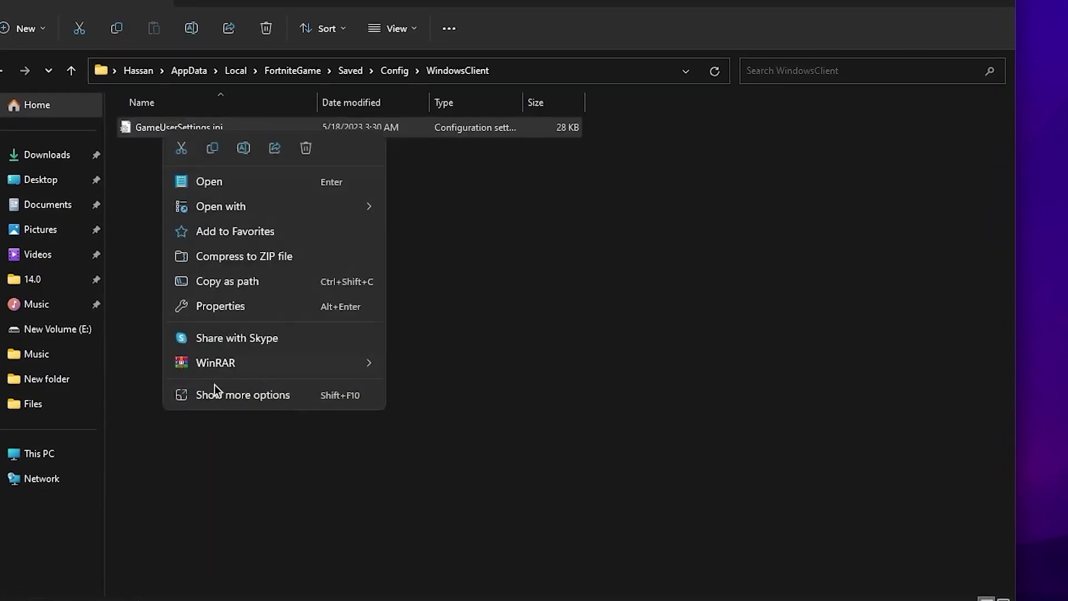
{"action": "left_click", "coordinate": [229, 307]}
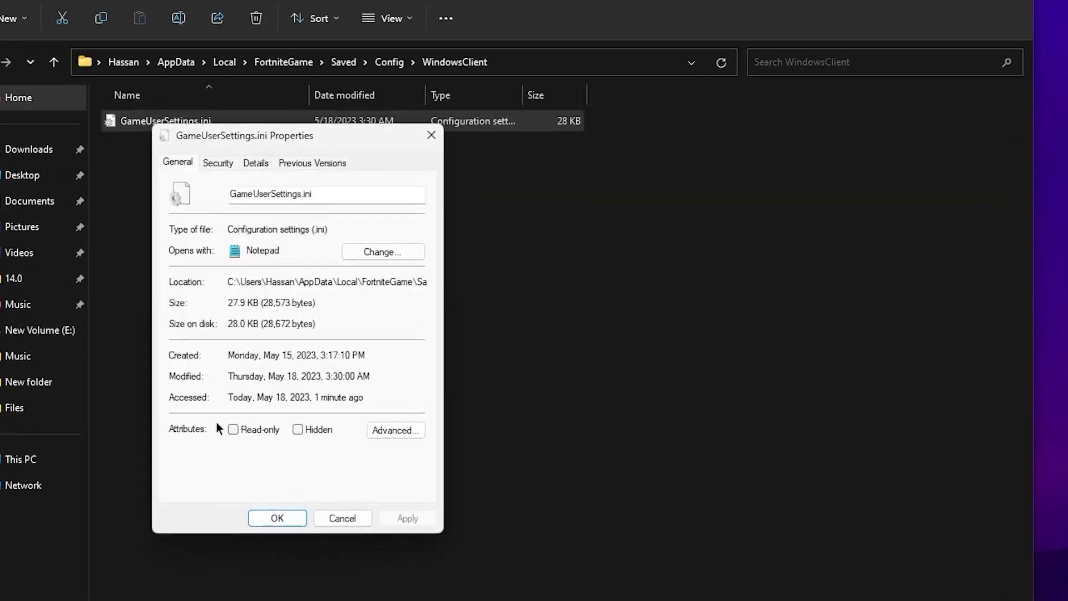
{"action": "left_click", "coordinate": [267, 523]}
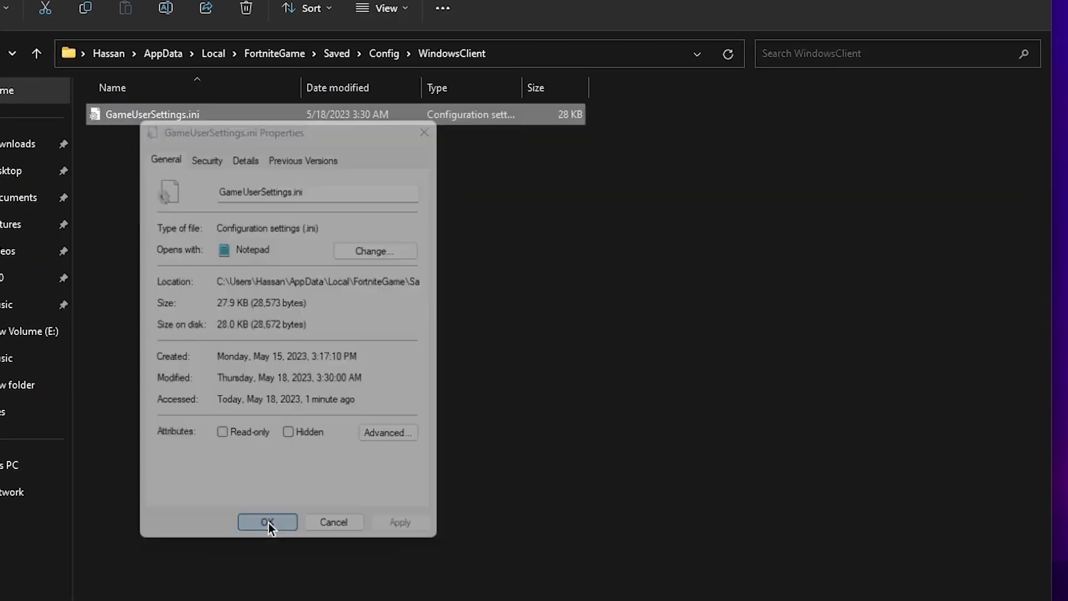
Step: Open GameUserSettings.ini in Notepad from the extended context menu
{"action": "right_click", "coordinate": [113, 110]}
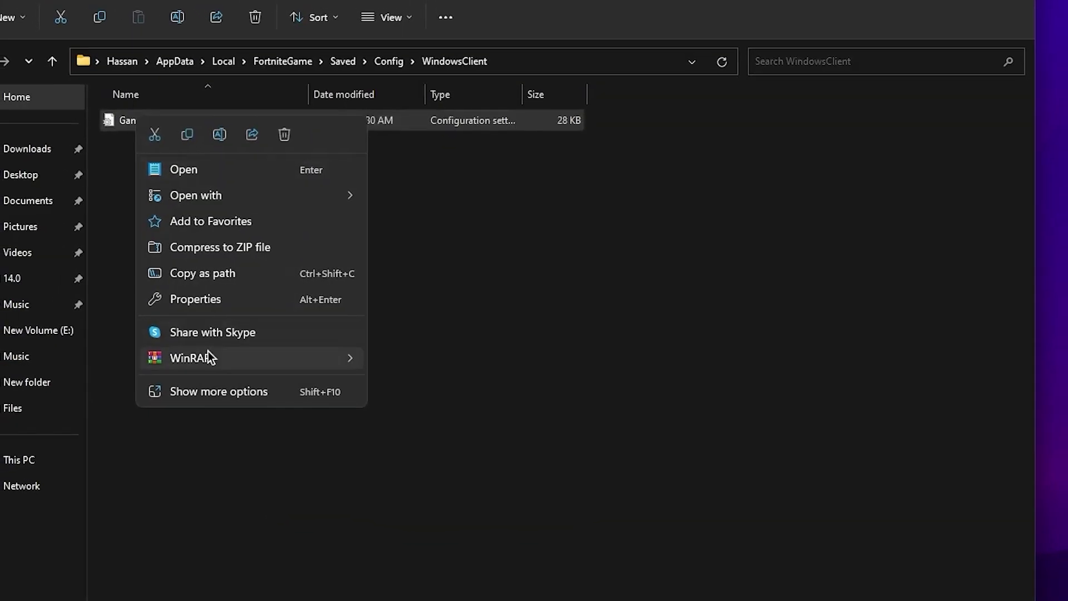
{"action": "left_click", "coordinate": [226, 388]}
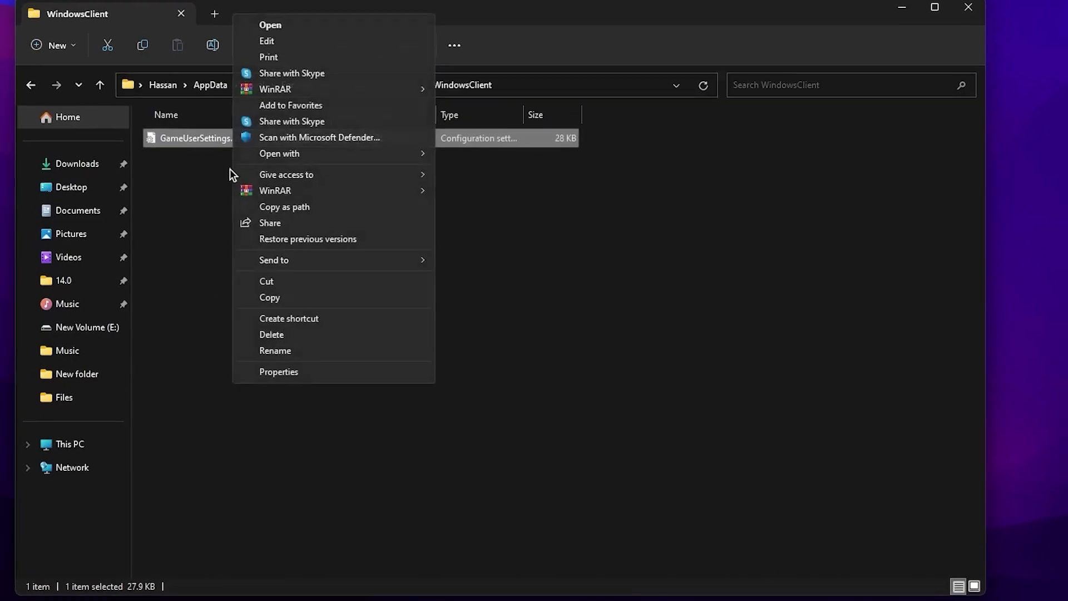
{"action": "left_click", "coordinate": [274, 42]}
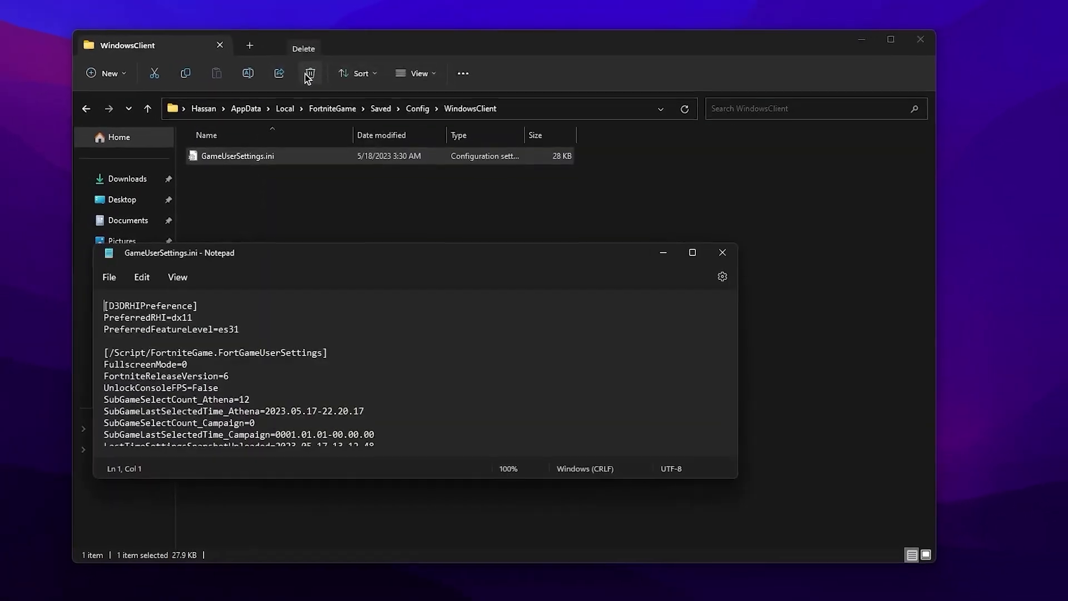
Step: Close File Explorer, maximize Notepad, and change bShowGrass from True to False
{"action": "left_click", "coordinate": [862, 40]}
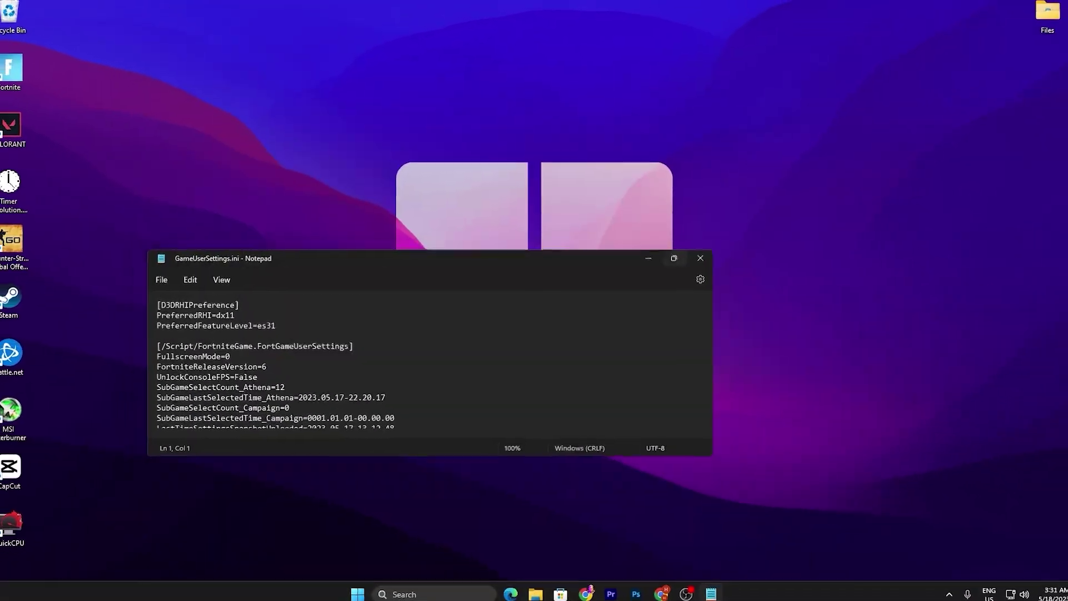
{"action": "key", "text": "super+Up"}
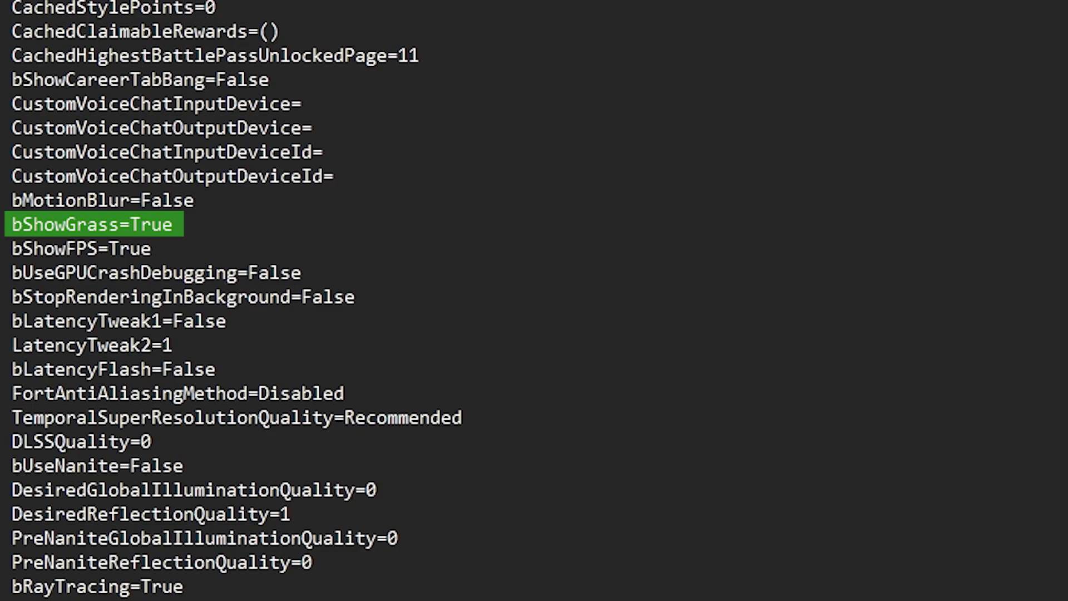
{"action": "key", "text": "shift+Left"}
{"action": "key", "text": "BackSpace"}
{"action": "key", "text": "BackSpace"}
{"action": "key", "text": "BackSpace"}
{"action": "key", "text": "BackSpace"}
{"action": "type", "text": "F"}
{"action": "type", "text": "alse"}
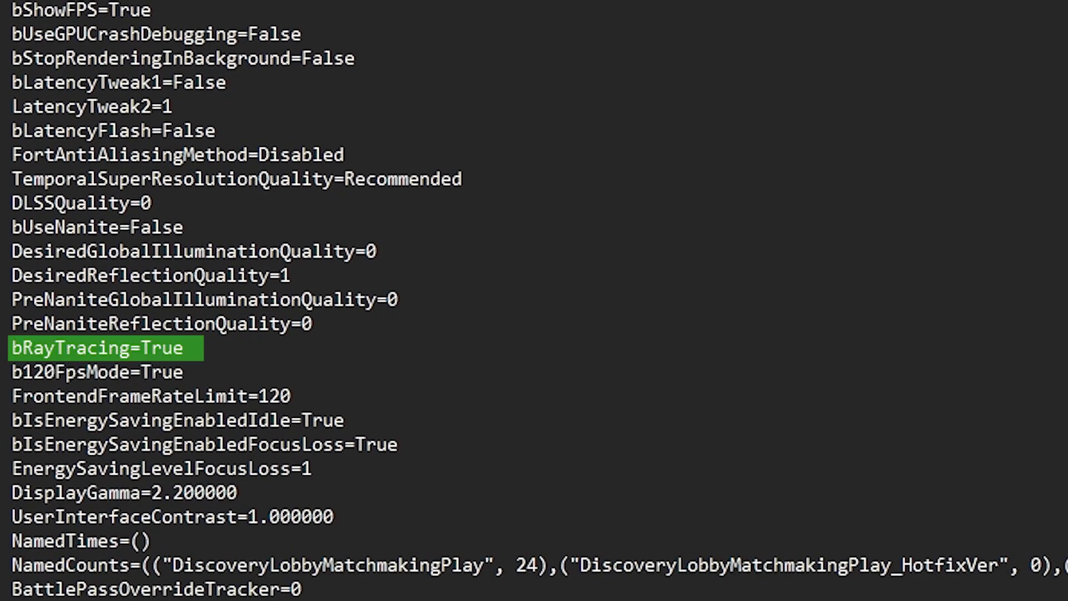
Step: Change the bRayTracing value from True to False
{"action": "key", "text": "shift+Left"}
{"action": "key", "text": "shift+Left"}
{"action": "key", "text": "shift+Left"}
{"action": "key", "text": "shift+Left"}
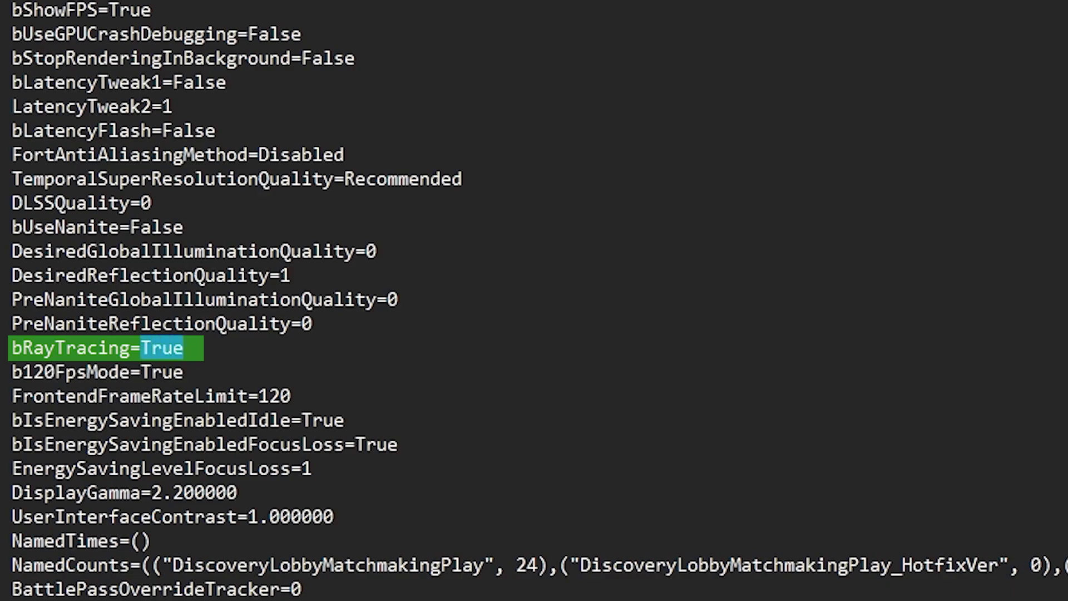
{"action": "type", "text": "FA"}
{"action": "key", "text": "BackSpace"}
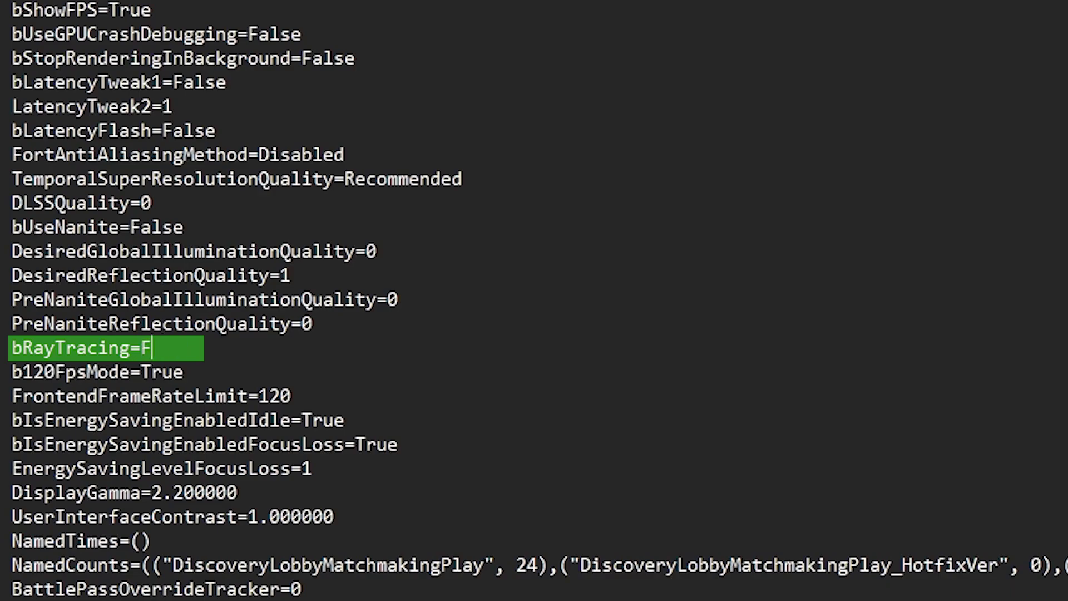
{"action": "type", "text": "alse"}
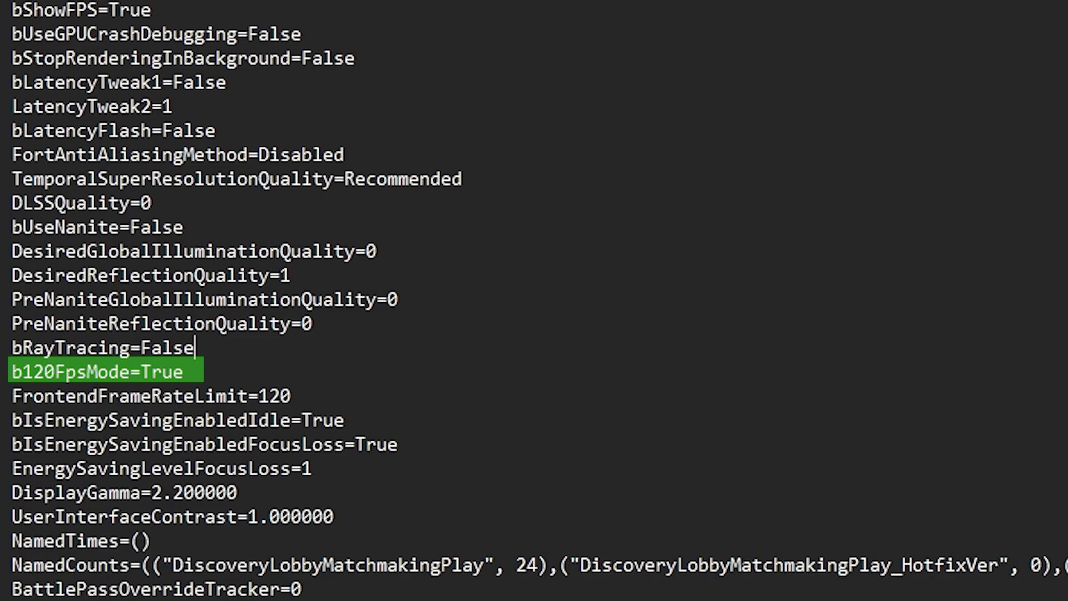
Step: Set b120FpsMode to False and FrontendFrameRateLimit from 120 to 60
{"action": "key", "text": "Down"}
{"action": "key", "text": "shift+Left"}
{"action": "key", "text": "shift+Left"}
{"action": "key", "text": "shift+Left"}
{"action": "key", "text": "shift+Left"}
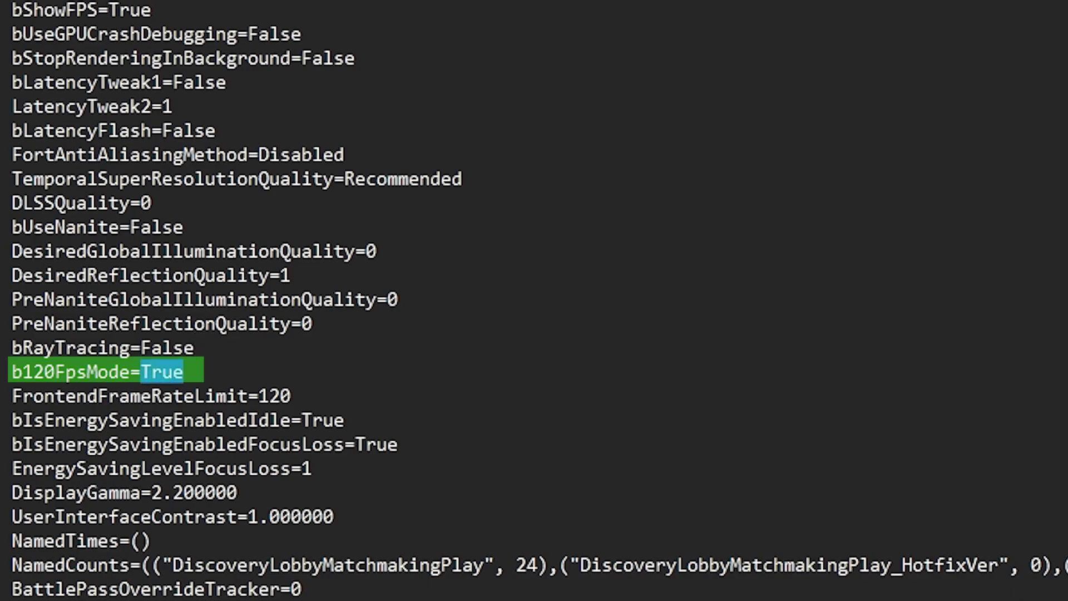
{"action": "type", "text": "Fa"}
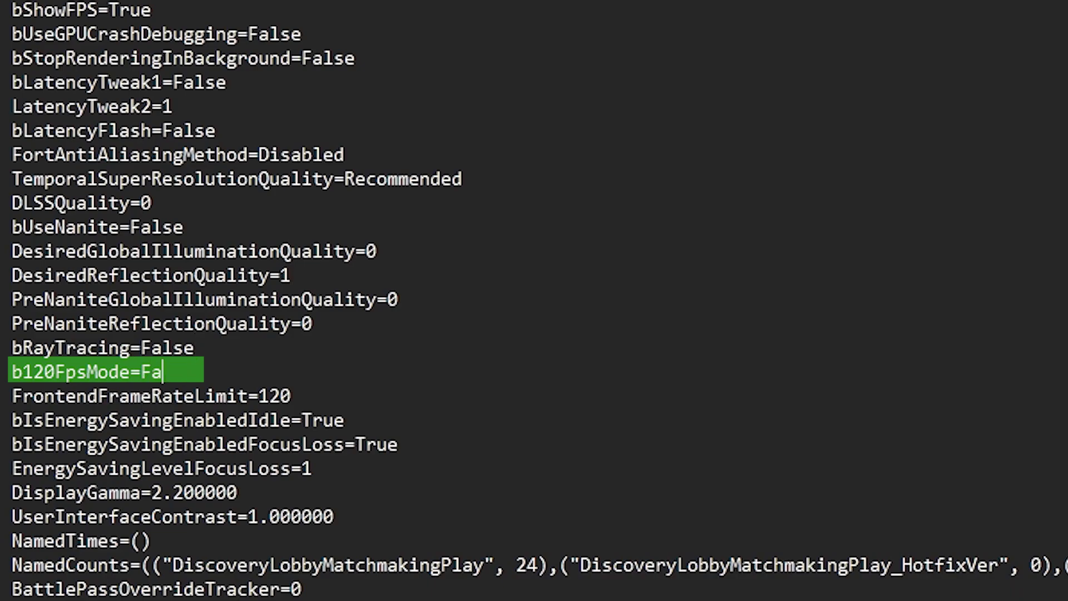
{"action": "type", "text": "kse"}
{"action": "key", "text": "BackSpace"}
{"action": "key", "text": "BackSpace"}
{"action": "key", "text": "BackSpace"}
{"action": "type", "text": "lse"}
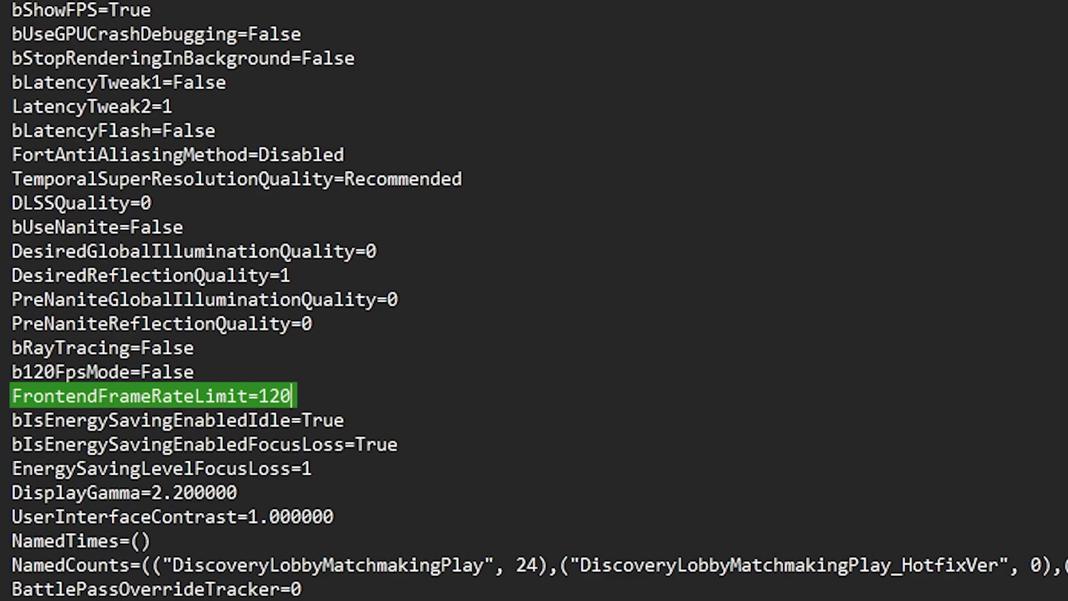
{"action": "key", "text": "BackSpace"}
{"action": "key", "text": "BackSpace"}
{"action": "key", "text": "BackSpace"}
{"action": "type", "text": "60"}
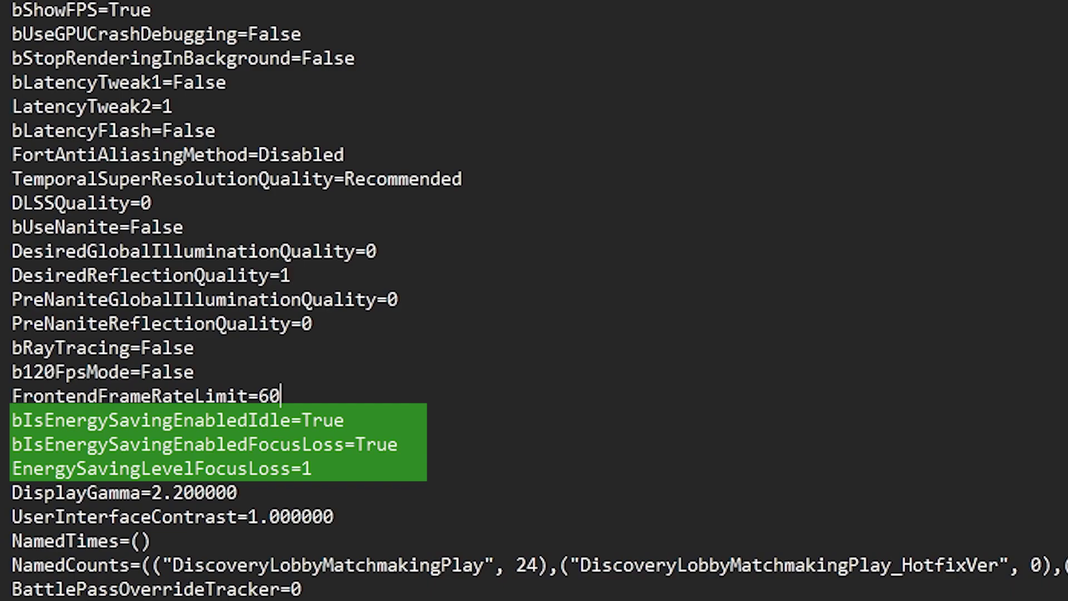
Step: Change bIsEnergySavingEnabledIdle from True to False
{"action": "key", "text": "Down"}
{"action": "key", "text": "End"}
{"action": "key", "text": "BackSpace"}
{"action": "key", "text": "BackSpace"}
{"action": "key", "text": "BackSpace"}
{"action": "key", "text": "BackSpace"}
{"action": "type", "text": "F"}
{"action": "type", "text": "alse"}
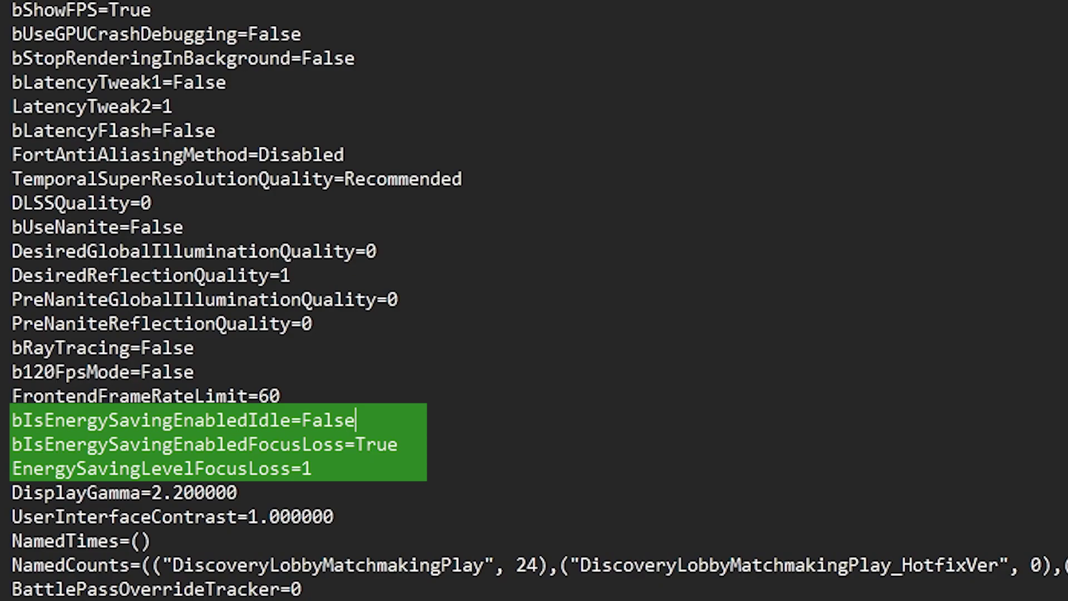
Step: Change bIsEnergySavingEnabledFocusLoss from True to False
{"action": "key", "text": "Down"}
{"action": "key", "text": "End"}
{"action": "key", "text": "BackSpace"}
{"action": "key", "text": "BackSpace"}
{"action": "key", "text": "BackSpace"}
{"action": "key", "text": "BackSpace"}
{"action": "type", "text": "fa"}
{"action": "key", "text": "BackSpace"}
{"action": "key", "text": "BackSpace"}
{"action": "type", "text": "F"}
{"action": "type", "text": "akse"}
{"action": "key", "text": "BackSpace"}
{"action": "key", "text": "BackSpace"}
{"action": "key", "text": "BackSpace"}
{"action": "type", "text": "lse"}
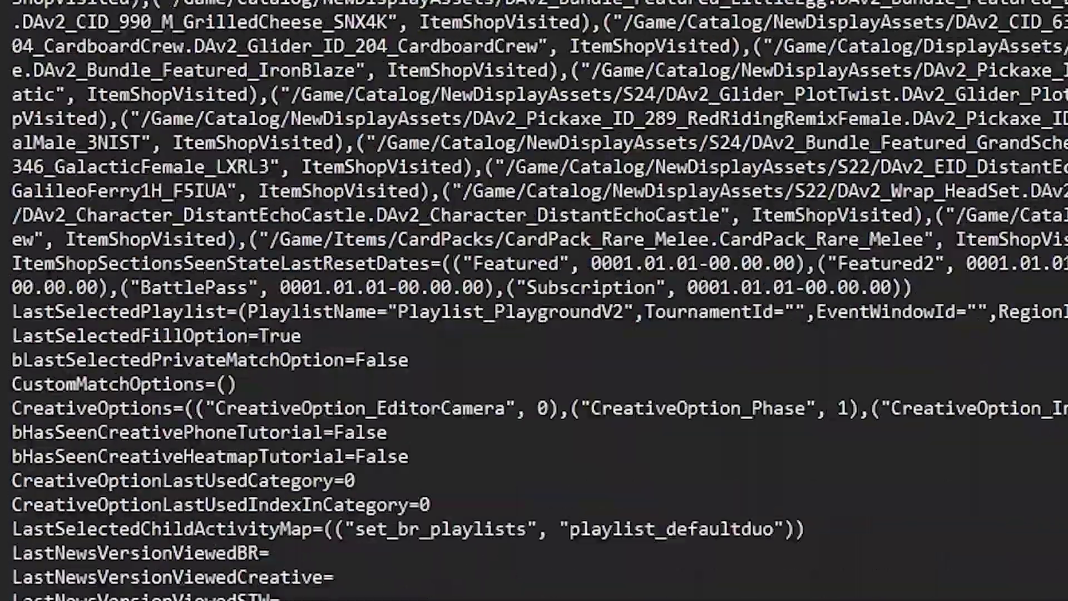
Step: Scroll through the rest of GameUserSettings.ini down to the chat settings
{"action": "scroll", "coordinate": [535, 300], "scroll_direction": "down", "scroll_amount": 7}
{"action": "scroll", "coordinate": [535, 300], "scroll_direction": "down", "scroll_amount": 3}
{"action": "scroll", "coordinate": [534, 300], "scroll_direction": "down", "scroll_amount": 9}
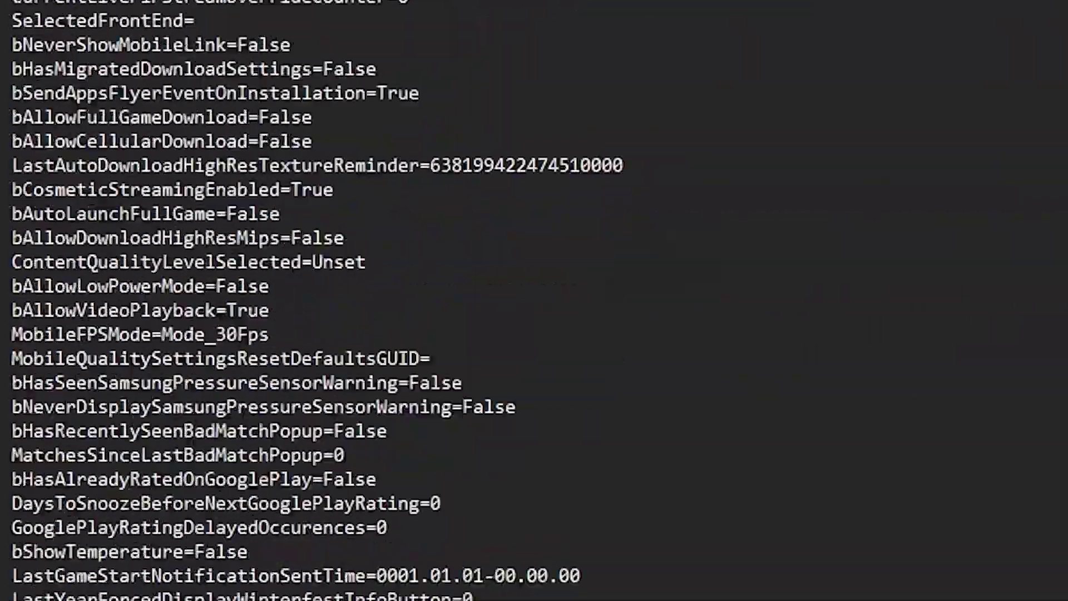
{"action": "scroll", "coordinate": [534, 301], "scroll_direction": "down", "scroll_amount": 10}
{"action": "scroll", "coordinate": [534, 300], "scroll_direction": "up", "scroll_amount": 6}
{"action": "scroll", "coordinate": [534, 300], "scroll_direction": "up", "scroll_amount": 3}
{"action": "scroll", "coordinate": [534, 301], "scroll_direction": "down", "scroll_amount": 3}
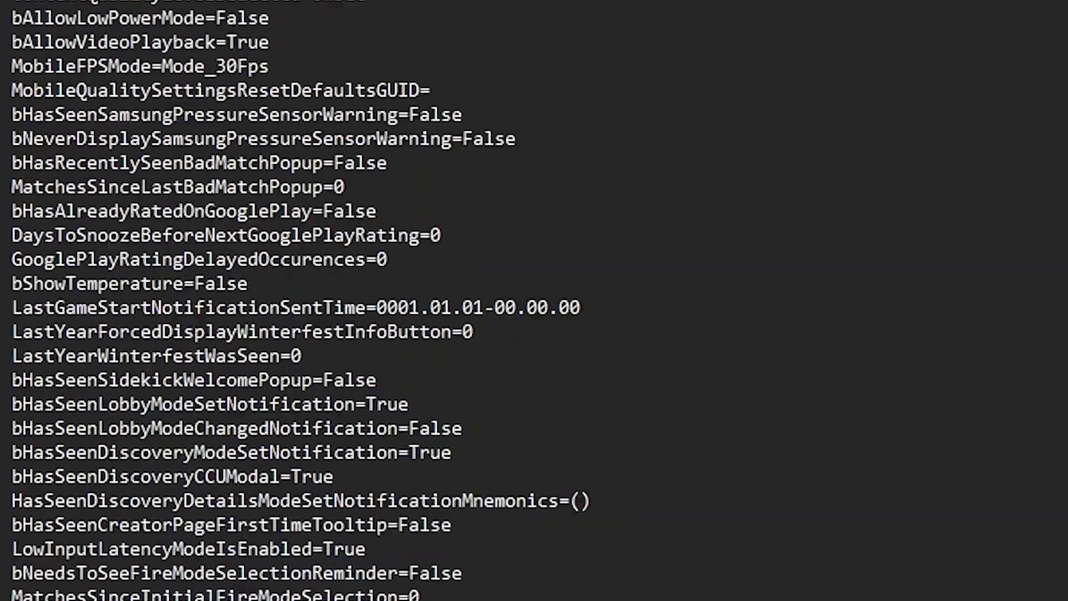
{"action": "scroll", "coordinate": [535, 300], "scroll_direction": "down", "scroll_amount": 1}
{"action": "scroll", "coordinate": [535, 300], "scroll_direction": "down", "scroll_amount": 5}
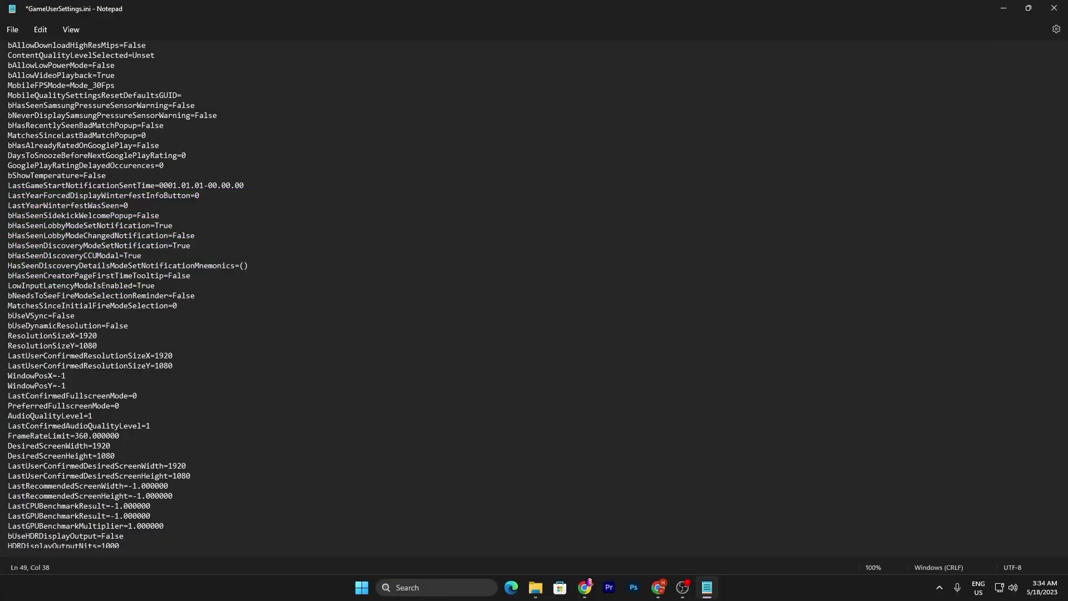
{"action": "scroll", "coordinate": [534, 295], "scroll_direction": "down", "scroll_amount": 1}
{"action": "scroll", "coordinate": [534, 295], "scroll_direction": "down", "scroll_amount": 4}
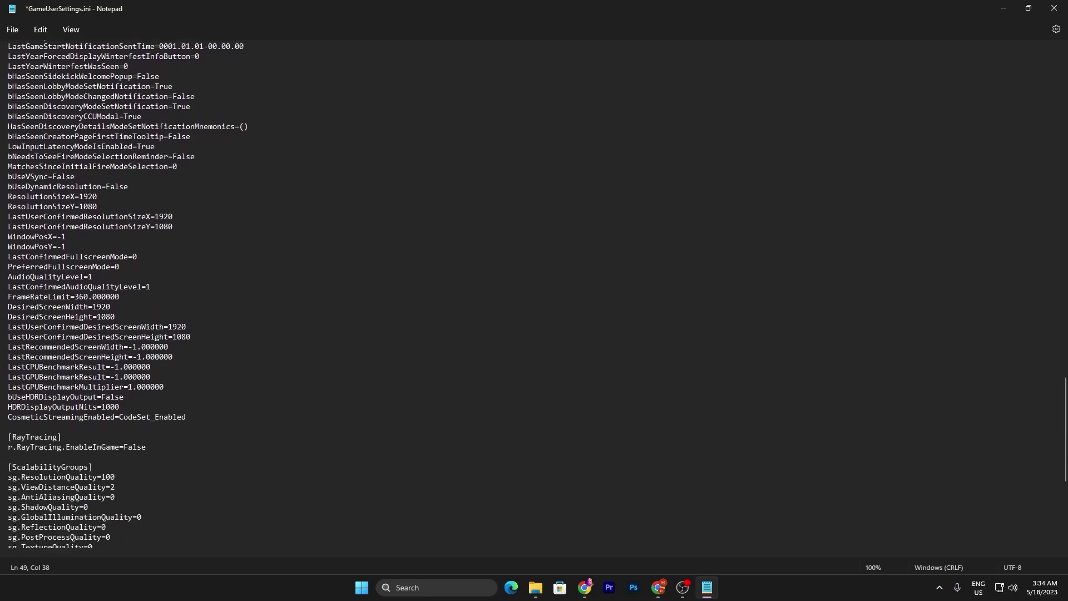
{"action": "scroll", "coordinate": [535, 295], "scroll_direction": "down", "scroll_amount": 7}
{"action": "scroll", "coordinate": [535, 294], "scroll_direction": "down", "scroll_amount": 1}
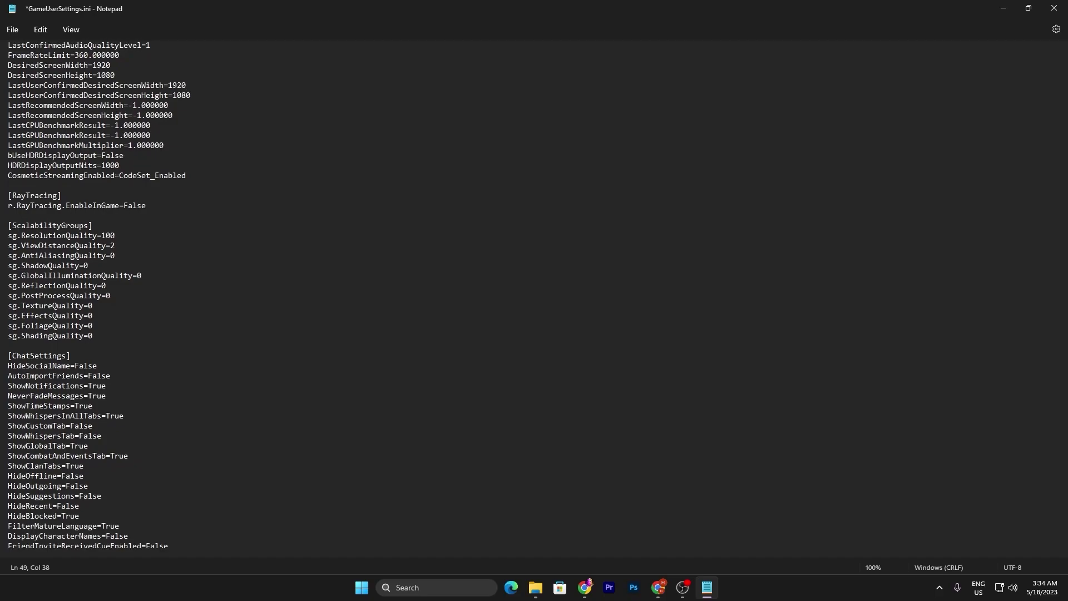
{"action": "scroll", "coordinate": [534, 295], "scroll_direction": "down", "scroll_amount": 2}
{"action": "scroll", "coordinate": [535, 294], "scroll_direction": "down", "scroll_amount": 1}
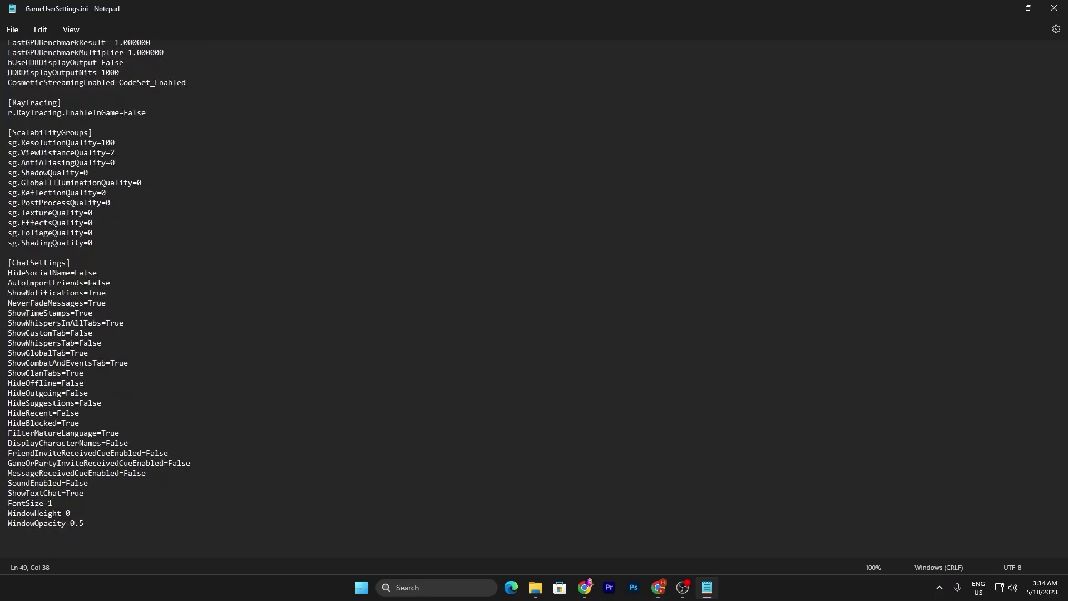
Step: Save GameUserSettings.ini with File > Save
{"action": "left_click", "coordinate": [14, 32]}
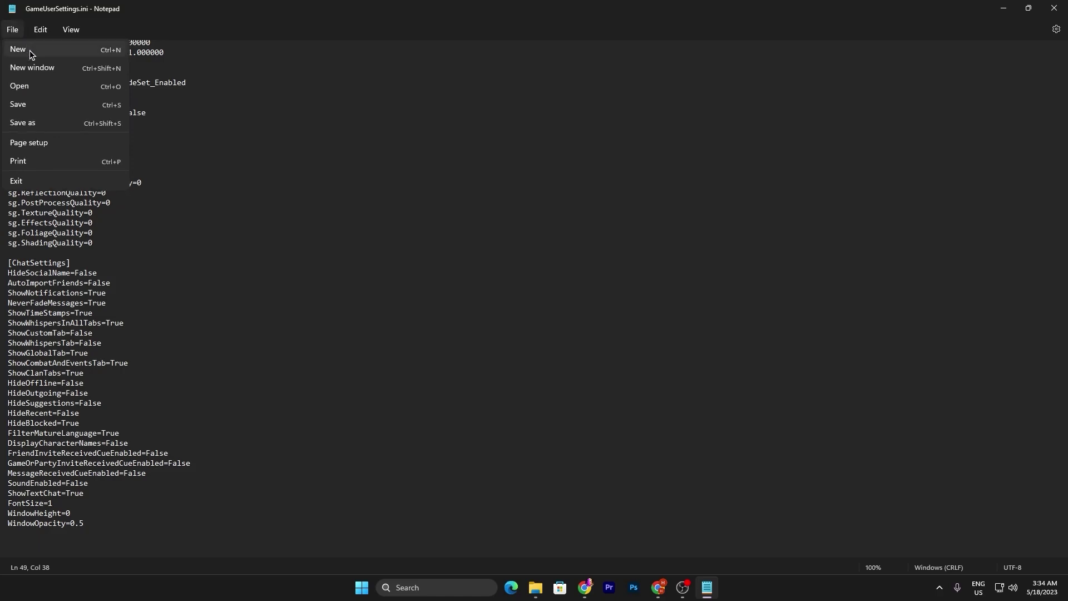
{"action": "left_click", "coordinate": [40, 107]}
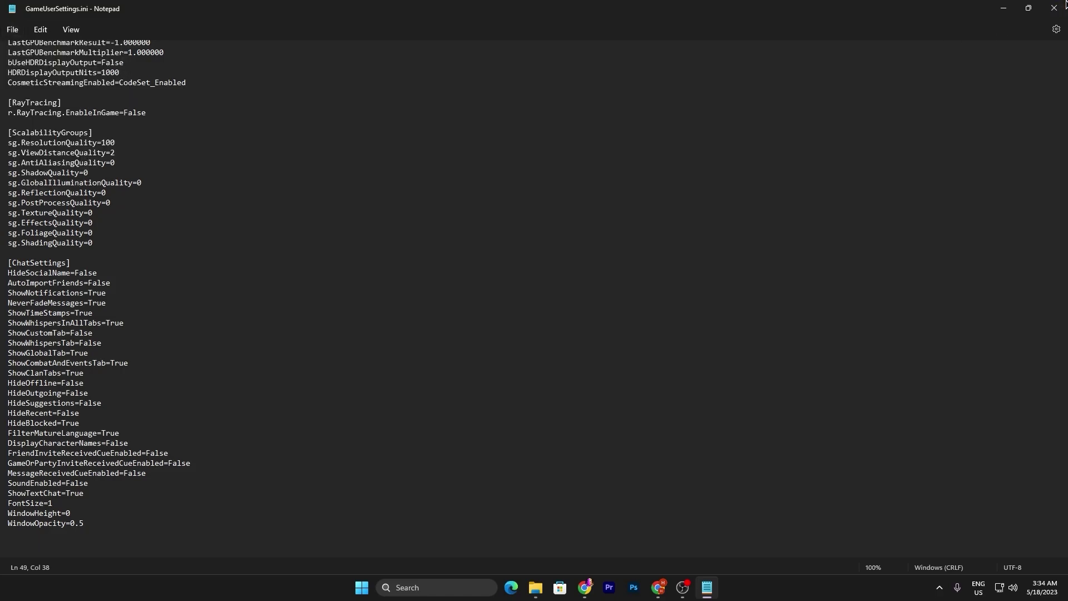